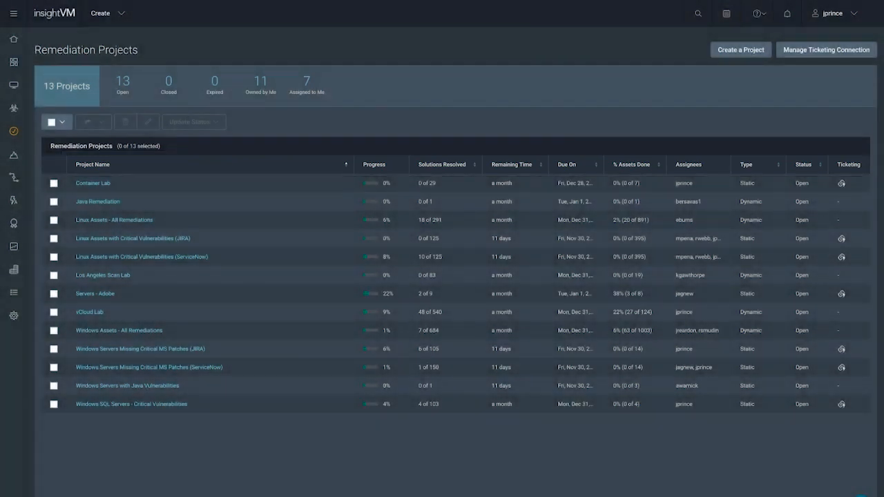
Start a new remediation project named with the owner's first name followed by "Demo Project" and save its basic information
{"action": "left_click", "coordinate": [741, 50]}
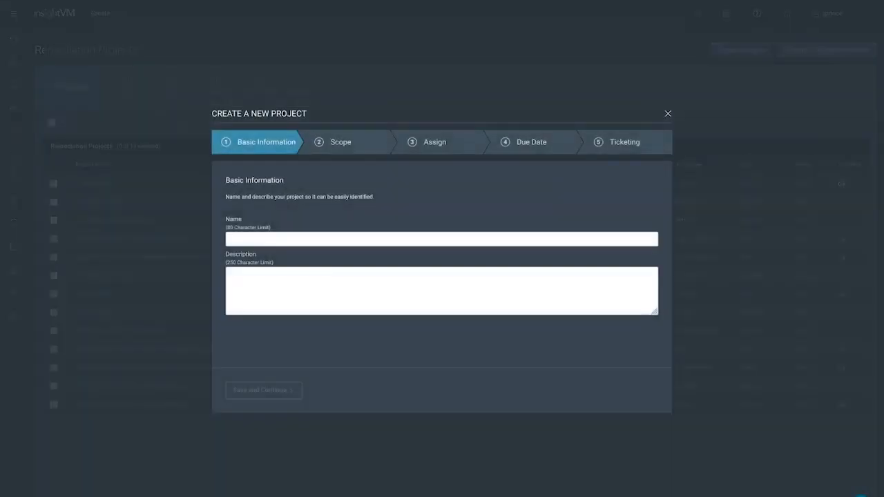
{"action": "type", "text": "Justin's Demo Proje"}
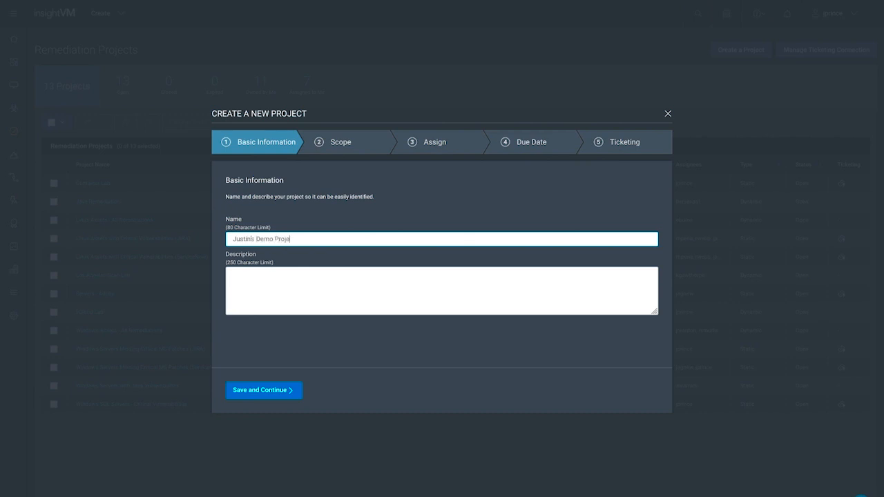
{"action": "type", "text": "ct"}
{"action": "key", "text": "Return"}
Limit the project's assets to the group with the filter asset.groups IN ["vcloud windows devices"] and apply it
{"action": "left_click", "coordinate": [463, 279]}
{"action": "type", "text": "group"}
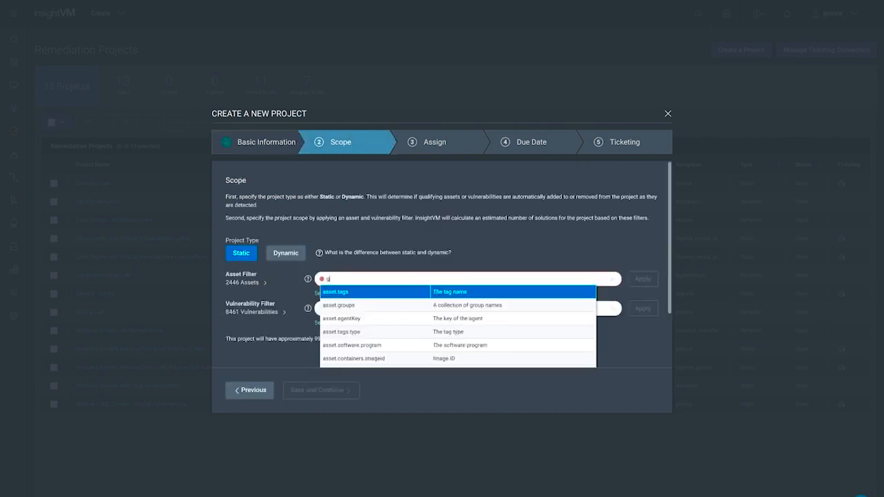
{"action": "key", "text": "Return"}
{"action": "key", "text": "Return"}
{"action": "type", "text": "vc"}
{"action": "key", "text": "Return"}
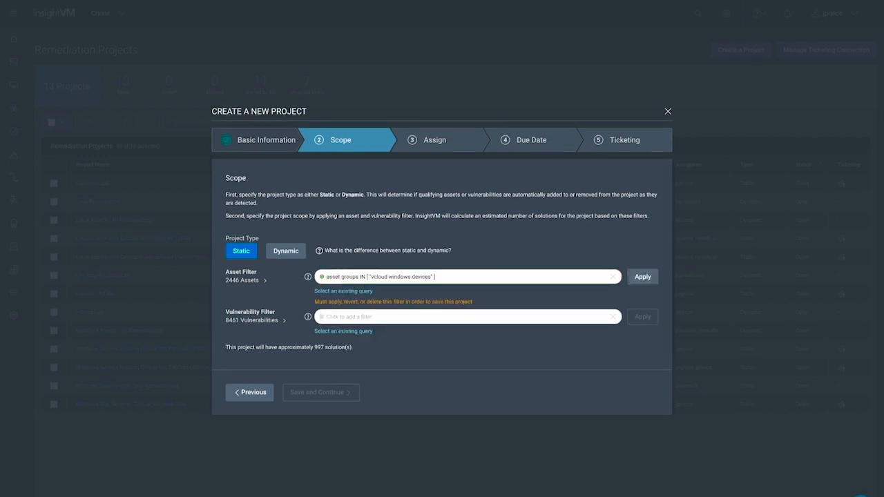
Apply the vulnerability filter vulnerability.severity = "critical" and save the project scope
{"action": "key", "text": "Return"}
{"action": "type", "text": "severi"}
{"action": "key", "text": "Return"}
{"action": "key", "text": "Return"}
{"action": "type", "text": "cr"}
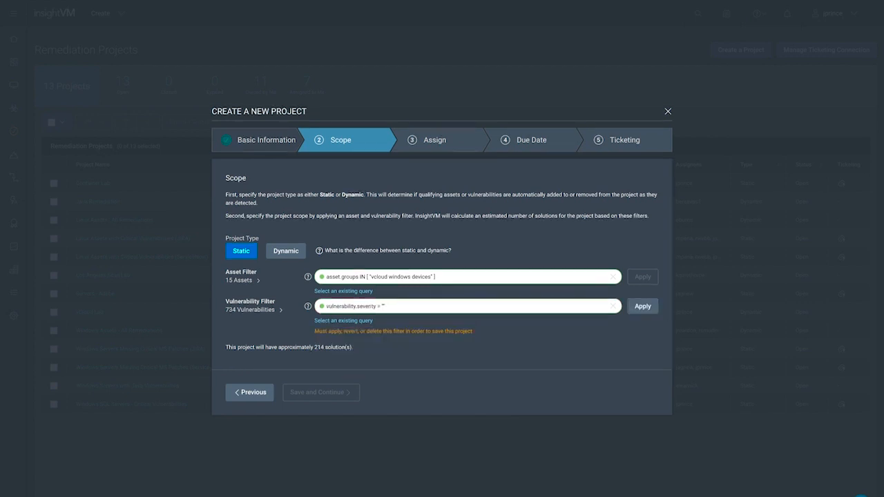
{"action": "type", "text": "it"}
{"action": "key", "text": "Return"}
{"action": "key", "text": "Return"}
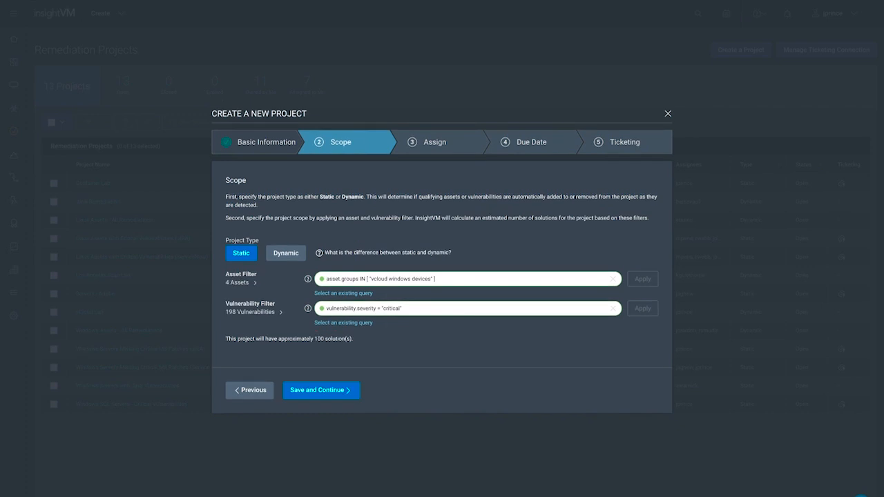
{"action": "left_click", "coordinate": [322, 391]}
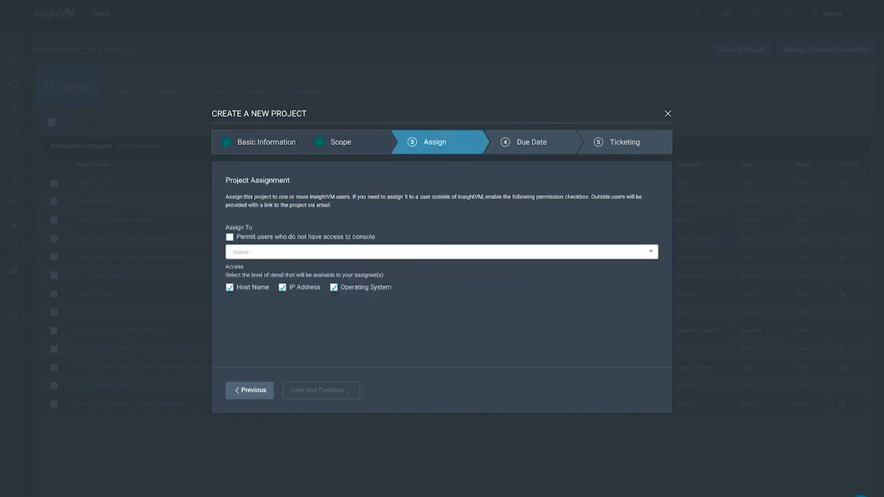
Permit assignees without console access, assign the project to the owner's user account and an outside e-mail address, and save the assignment
{"action": "left_click", "coordinate": [229, 237]}
{"action": "left_click", "coordinate": [442, 252]}
{"action": "key", "text": "Return"}
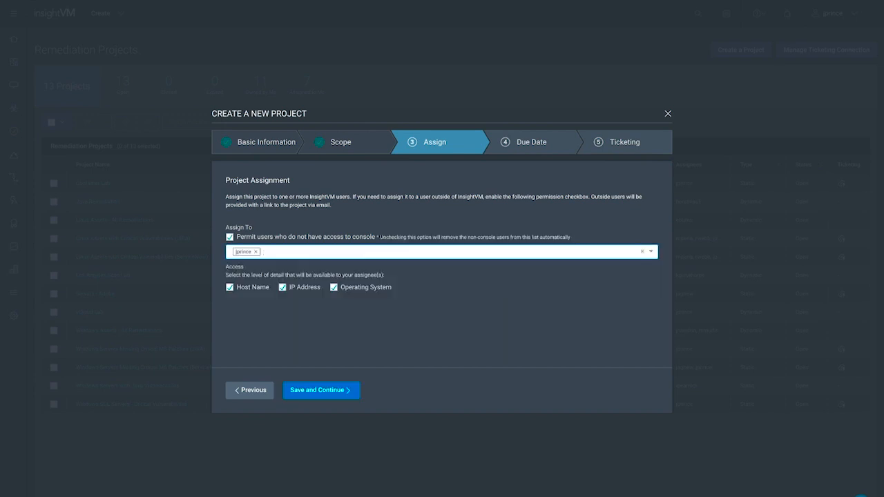
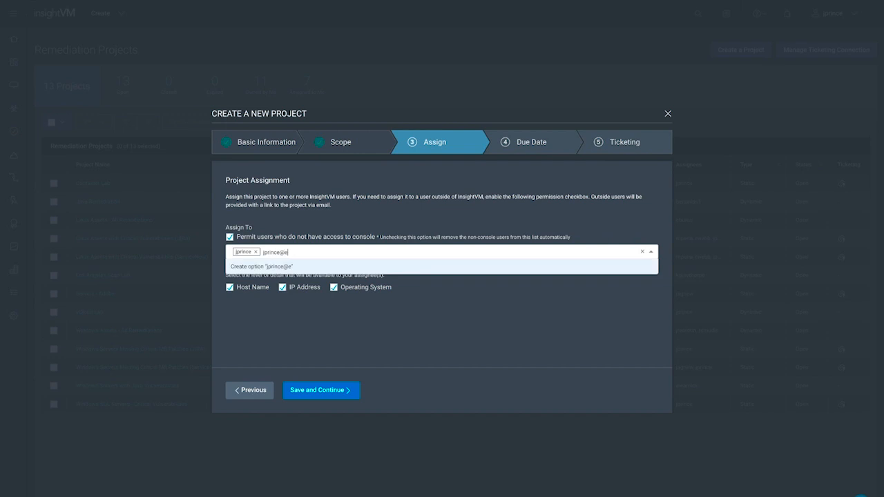
{"action": "key", "text": "Return"}
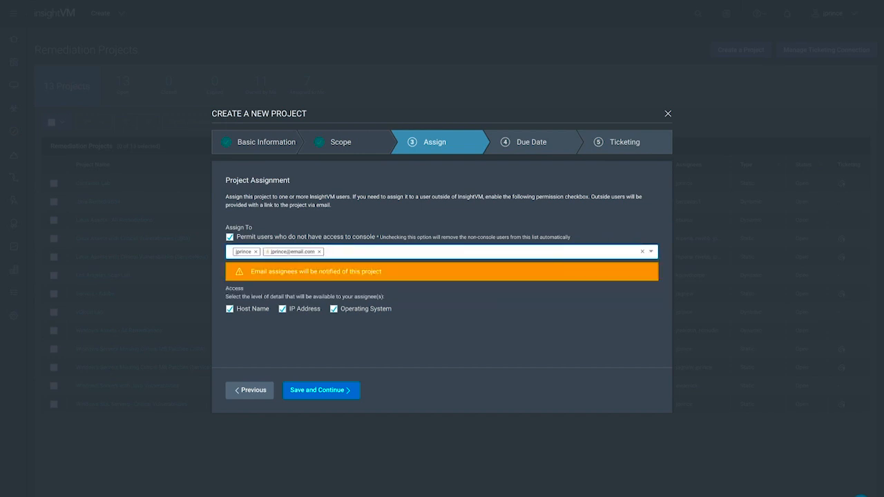
{"action": "left_click", "coordinate": [321, 390]}
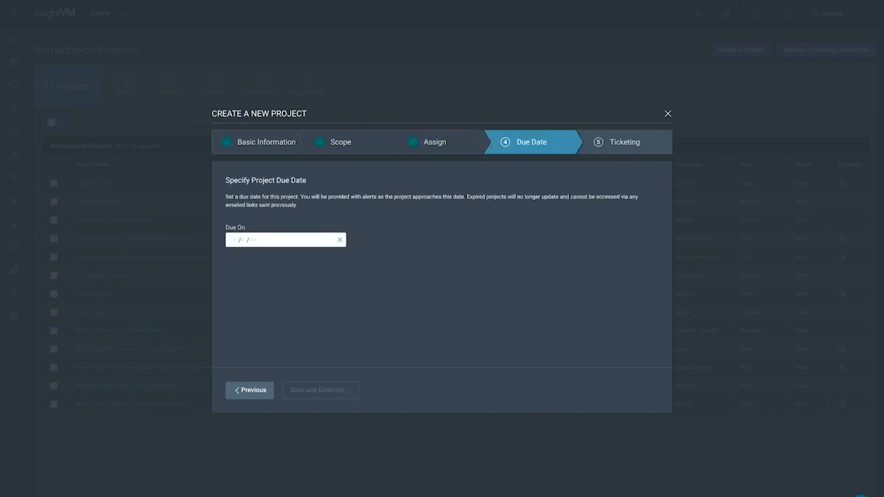
Set the project due date to December 4, 2018 and complete the project with the ServiceNow Custom Settings ticketing connection
{"action": "left_click", "coordinate": [247, 240]}
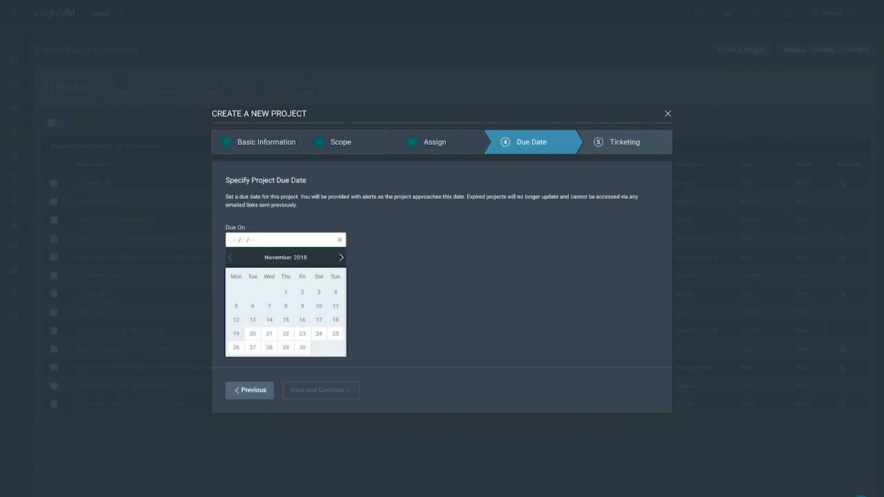
{"action": "left_click", "coordinate": [341, 257]}
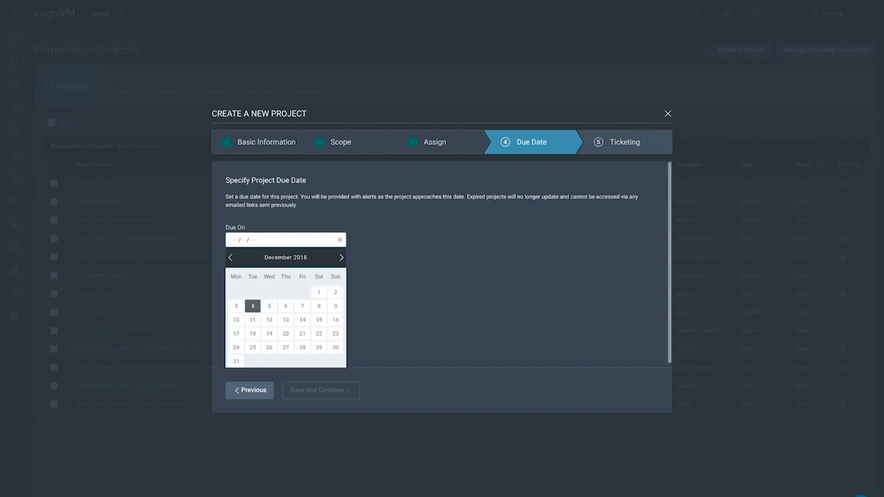
{"action": "left_click", "coordinate": [252, 306]}
{"action": "left_click", "coordinate": [321, 390]}
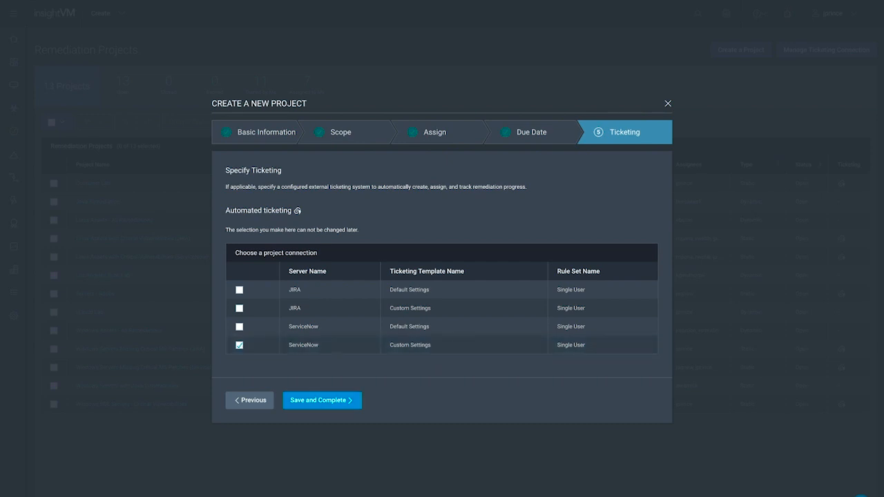
{"action": "left_click", "coordinate": [322, 400]}
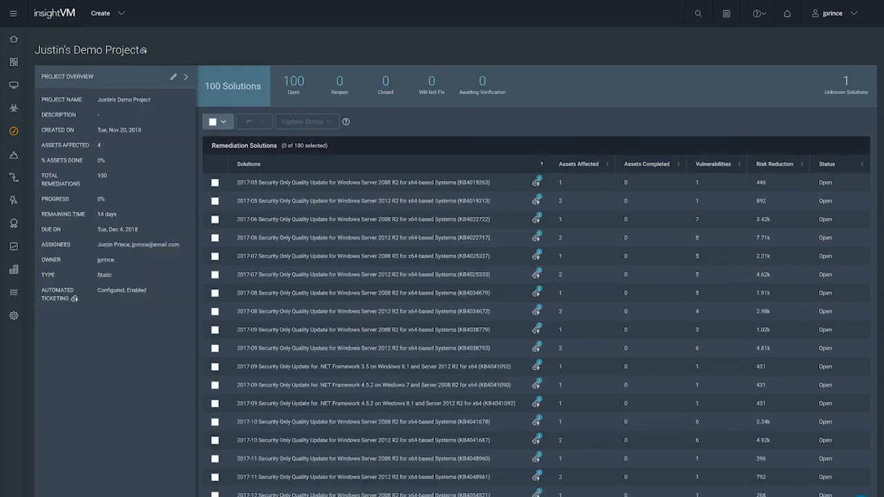
Sort the remediation solutions by highest risk reduction and review the first solution's summary, fix, ticket, assets and vulnerabilities
{"action": "left_click", "coordinate": [775, 164]}
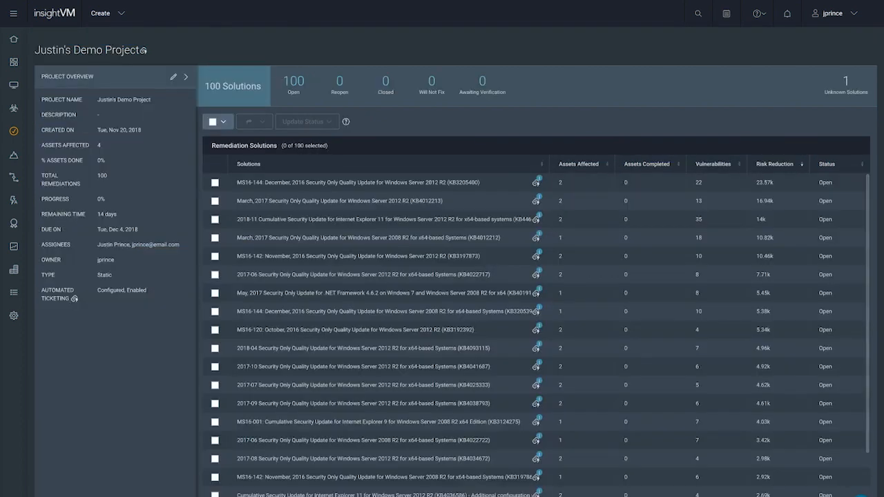
{"action": "left_click", "coordinate": [358, 183]}
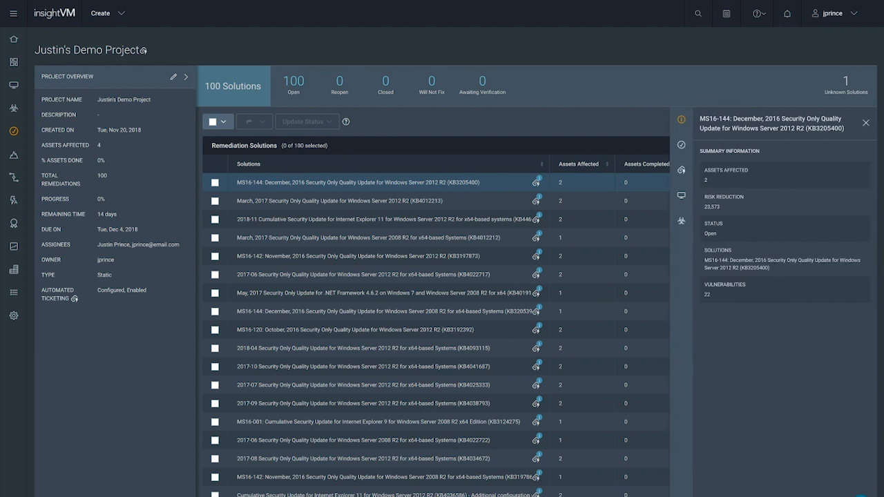
{"action": "left_click", "coordinate": [681, 145]}
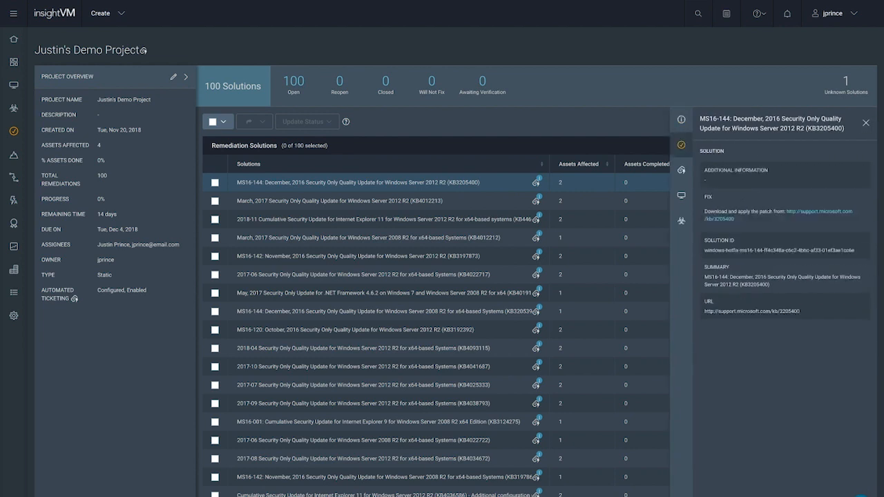
{"action": "left_click", "coordinate": [681, 169]}
{"action": "left_click", "coordinate": [681, 195]}
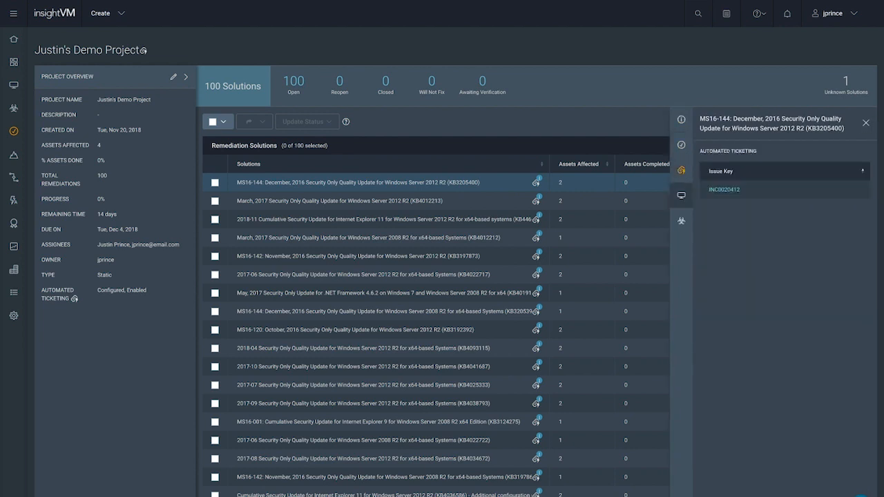
{"action": "left_click", "coordinate": [681, 220]}
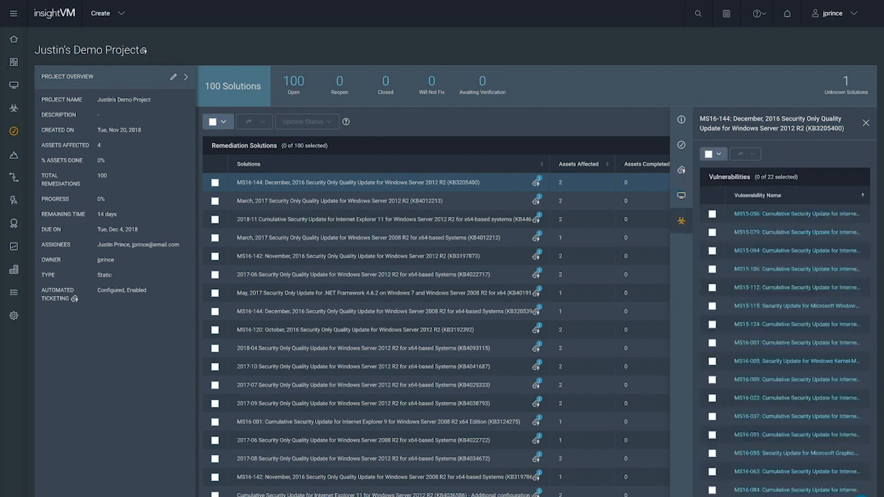
{"action": "left_click", "coordinate": [866, 122]}
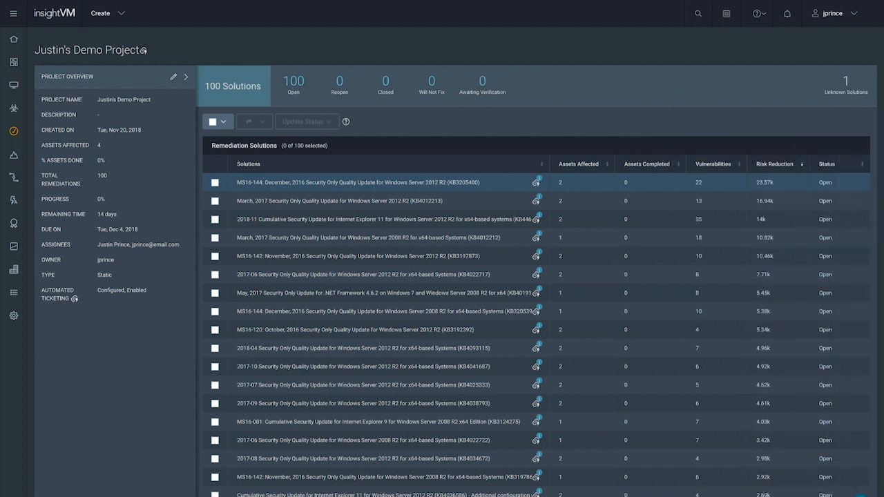
Return to the project list, go to Goals & SLAs, and start a new goal of type Continuous
{"action": "left_click", "coordinate": [14, 131]}
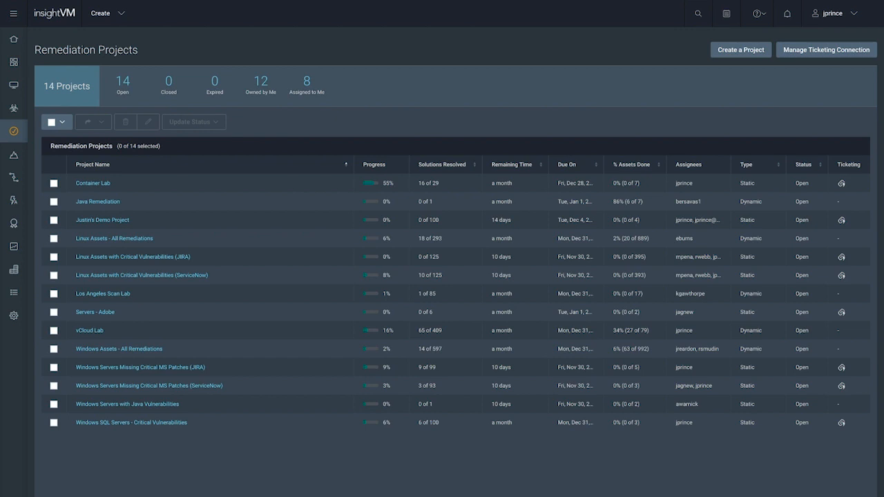
{"action": "left_click", "coordinate": [14, 155]}
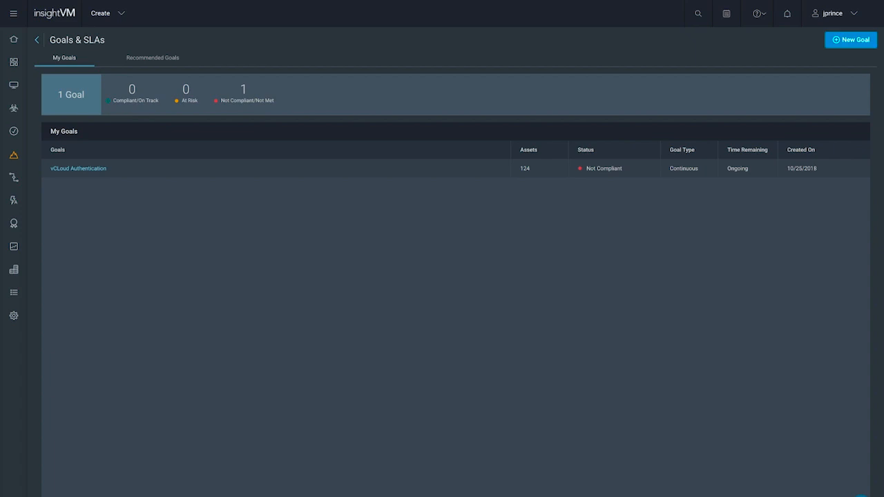
{"action": "left_click", "coordinate": [851, 40]}
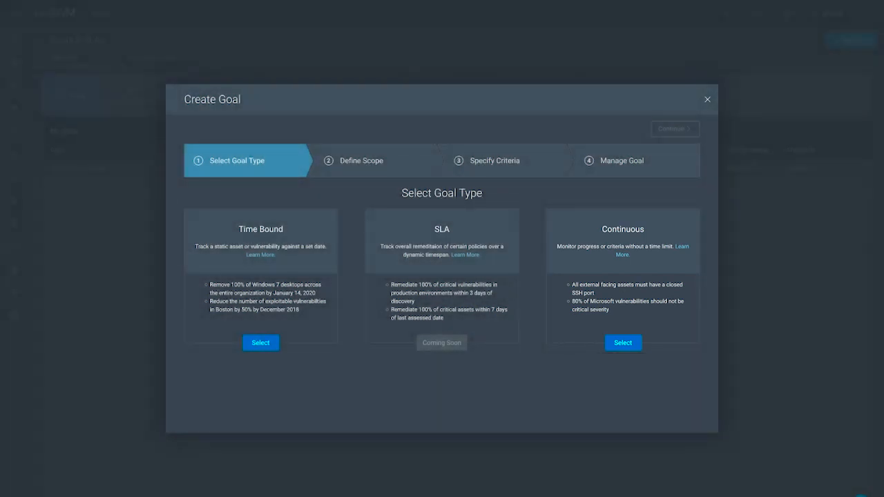
{"action": "left_click", "coordinate": [623, 342]}
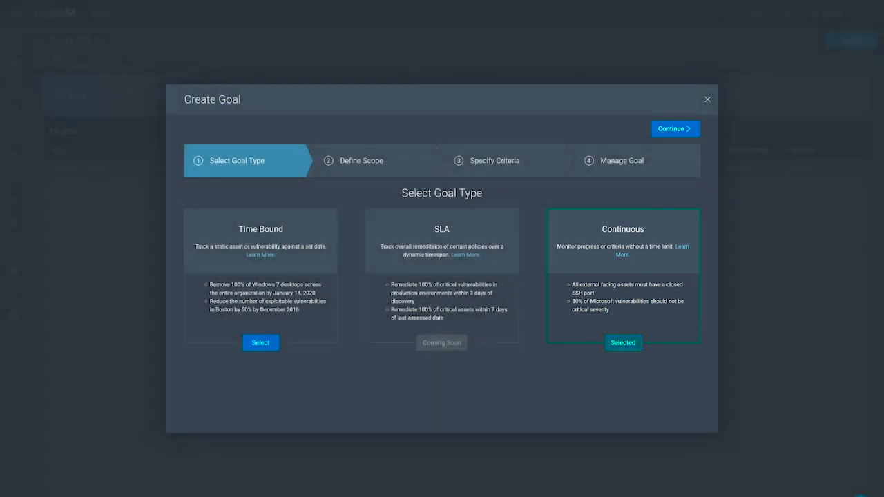
{"action": "left_click", "coordinate": [675, 129]}
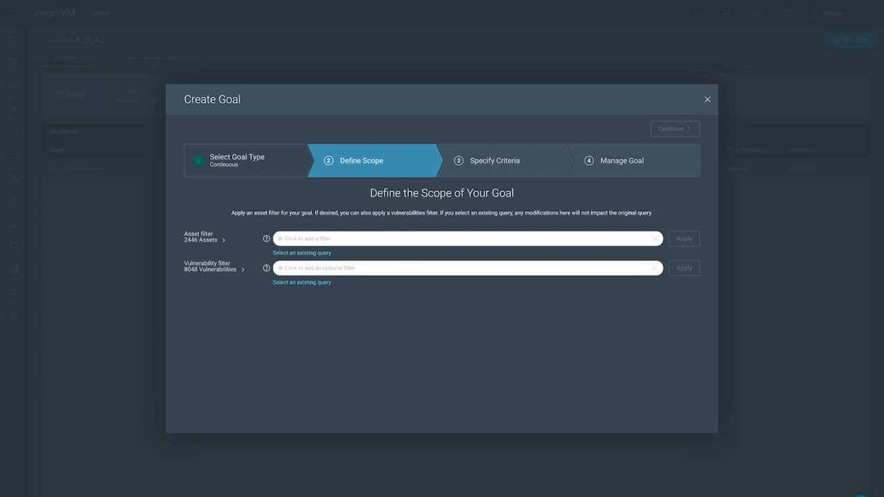
Add a condition to the goal's asset filter that matches asset.os on "windows"
{"action": "left_click", "coordinate": [308, 239]}
{"action": "type", "text": "os"}
{"action": "key", "text": "Return"}
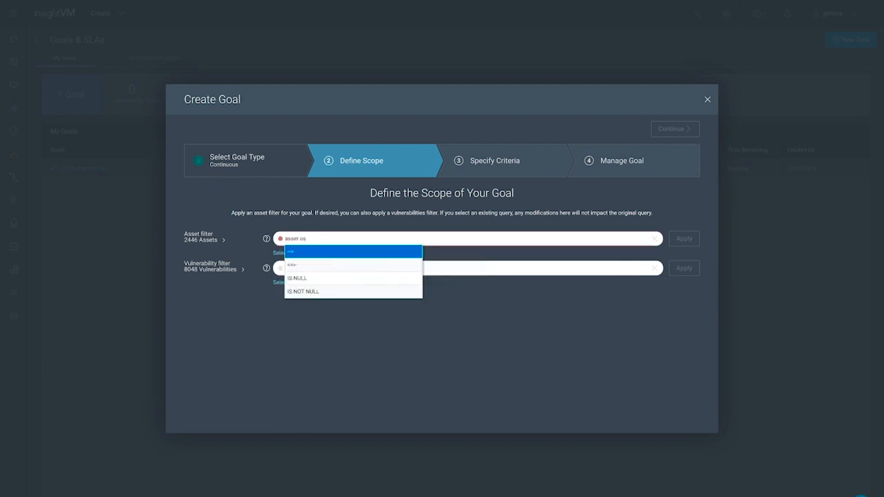
{"action": "key", "text": "Return"}
{"action": "type", "text": "windows\""}
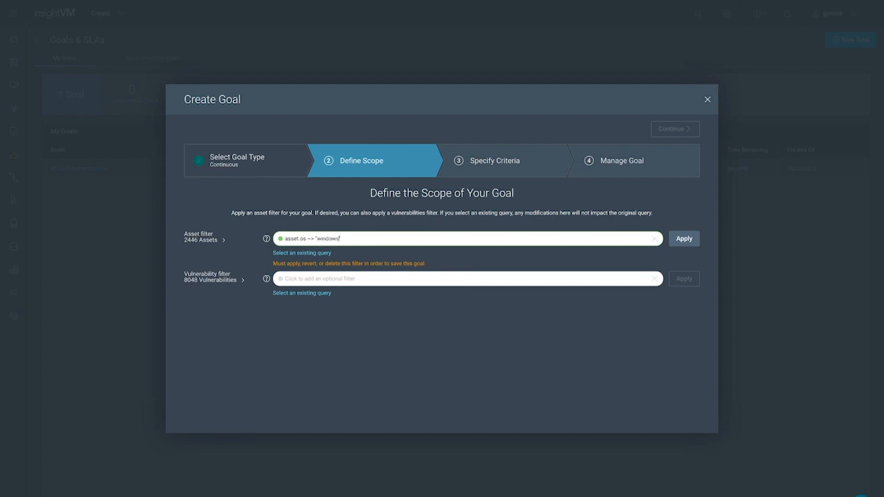
Extend the asset filter with an OR condition matching asset.os on "linux", apply it, and continue to the goal criteria
{"action": "key", "text": "Down"}
{"action": "key", "text": "Return"}
{"action": "type", "text": "asset.os"}
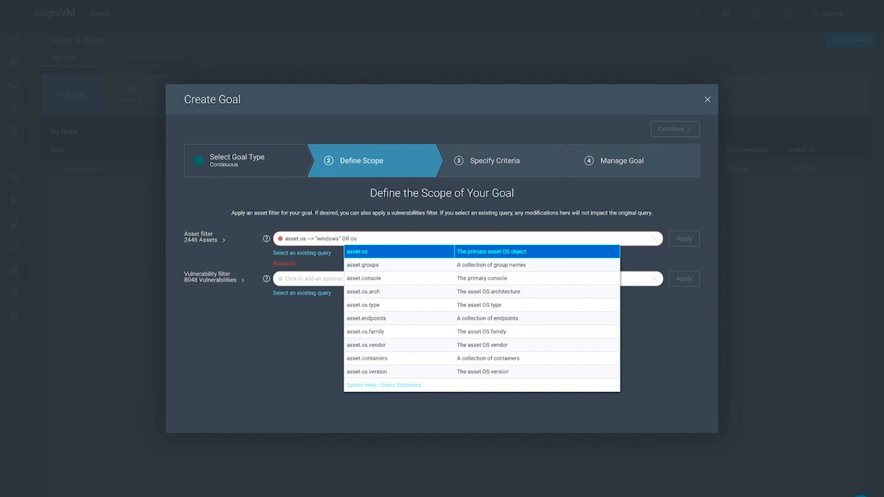
{"action": "key", "text": "Return"}
{"action": "key", "text": "Return"}
{"action": "type", "text": "linux"}
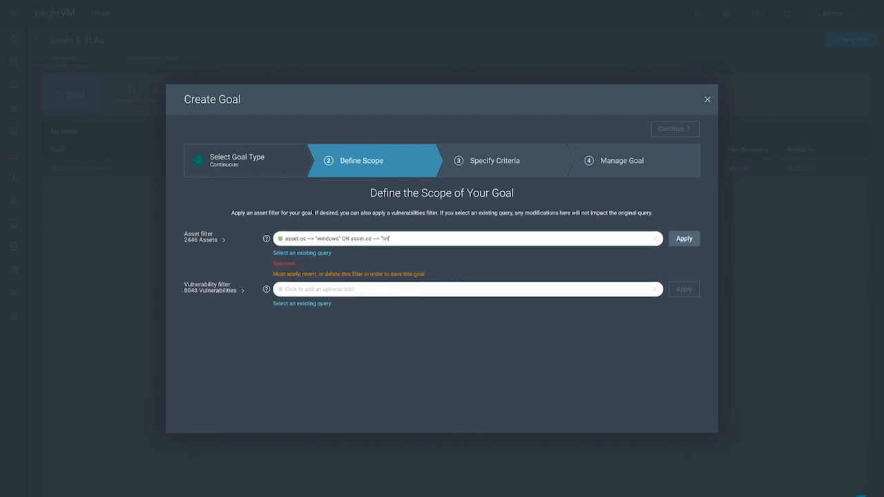
{"action": "key", "text": "Return"}
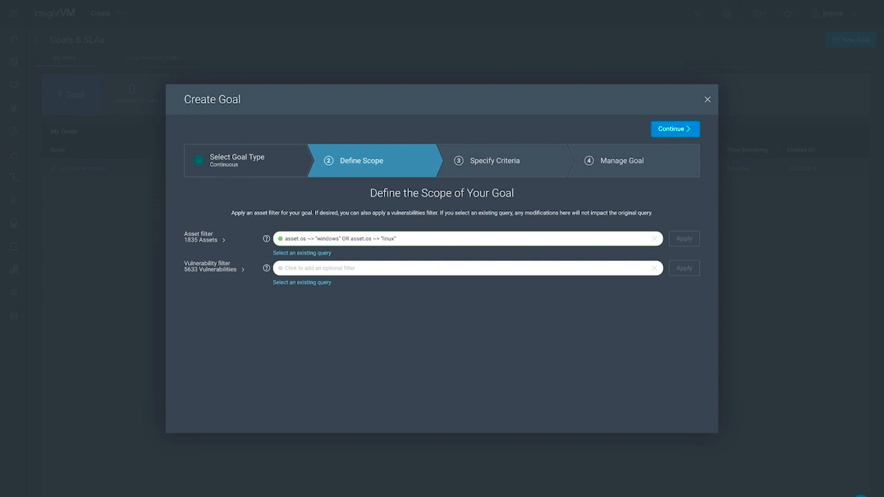
{"action": "left_click", "coordinate": [674, 129]}
Set the goal criteria so that 100% of assets must have asset.vulnerability.vulnKey != "tlsv1_0-enabled"
{"action": "left_click", "coordinate": [201, 195]}
{"action": "type", "text": "100"}
{"action": "left_click", "coordinate": [321, 195]}
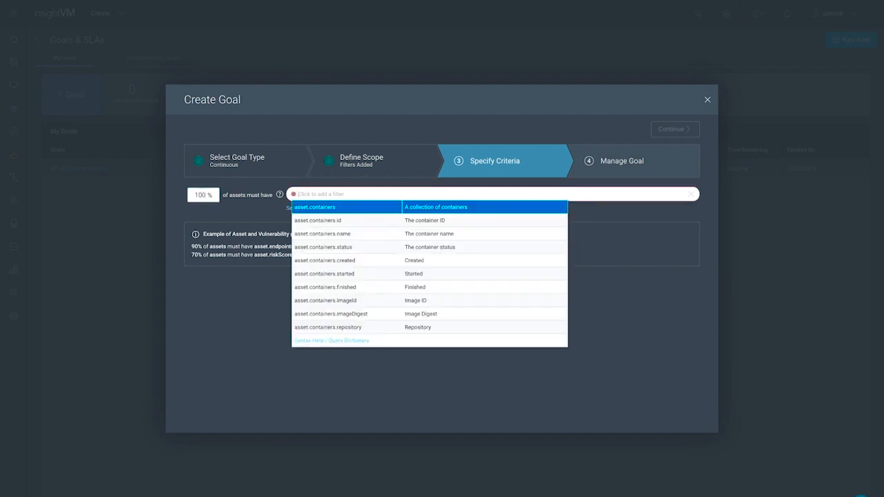
{"action": "type", "text": "vulnkey"}
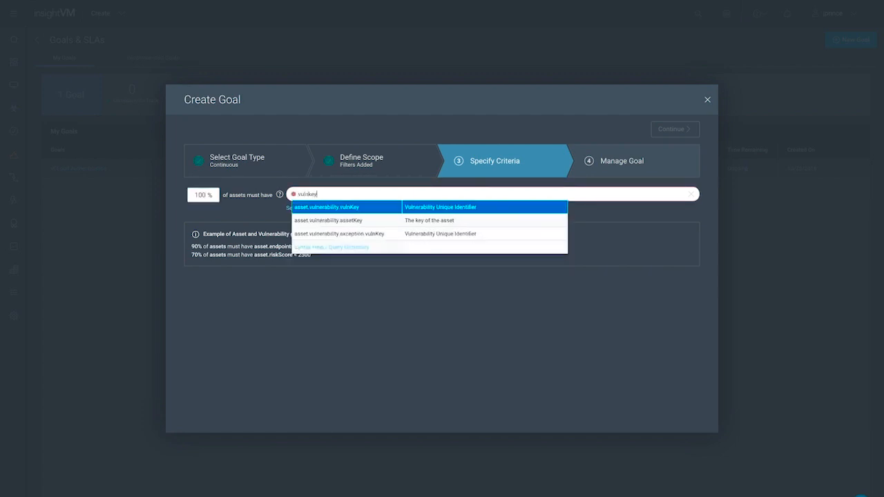
{"action": "key", "text": "Return"}
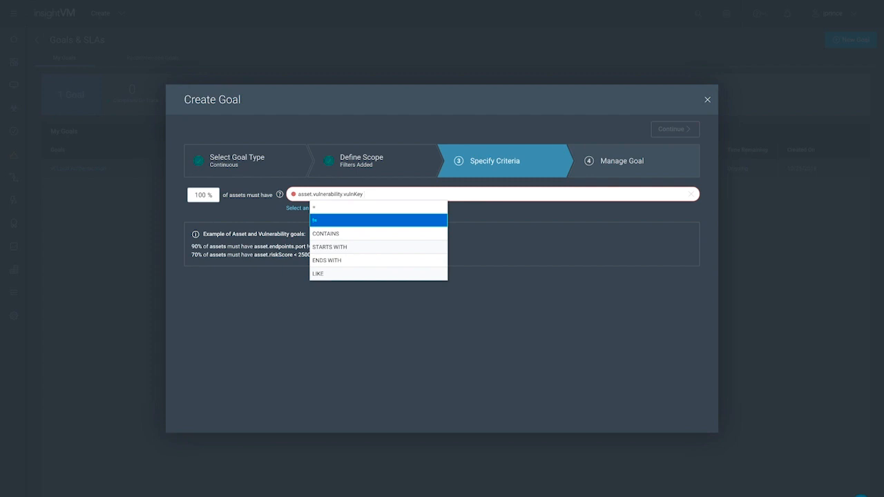
{"action": "key", "text": "Return"}
{"action": "type", "text": "\"tls\""}
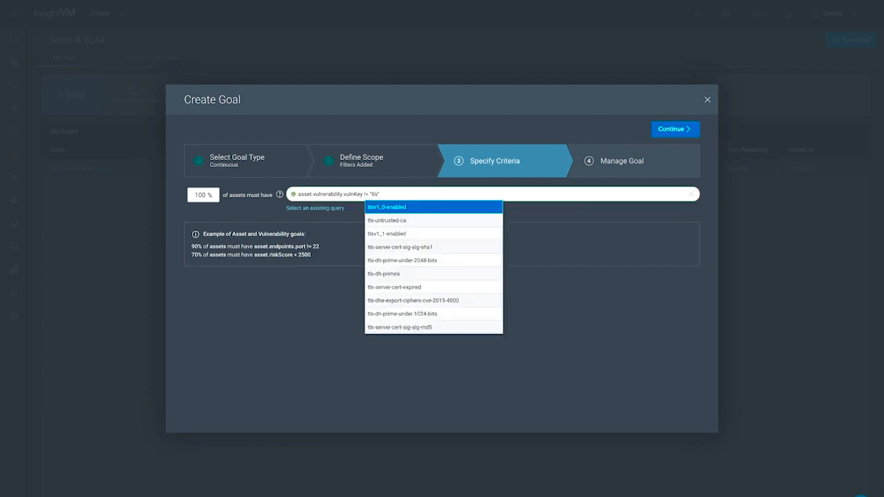
{"action": "key", "text": "Return"}
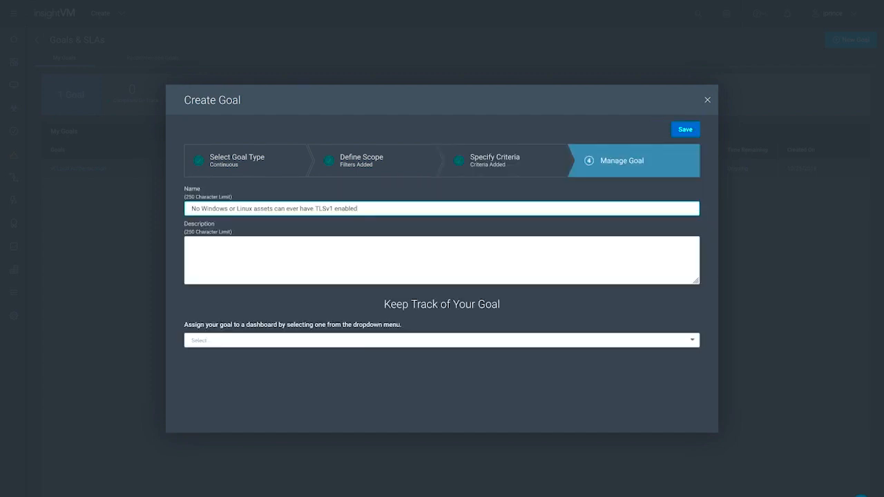
Name the goal "No Windows or Linux assets can ever have TLSv1 enabled", assign it to the user-named personal dashboard, save it, and open it
{"action": "left_click", "coordinate": [442, 340]}
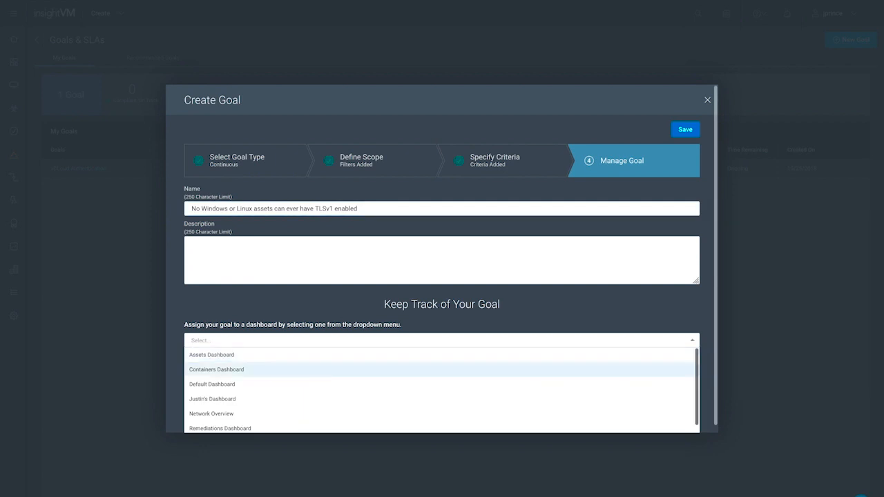
{"action": "left_click", "coordinate": [442, 398]}
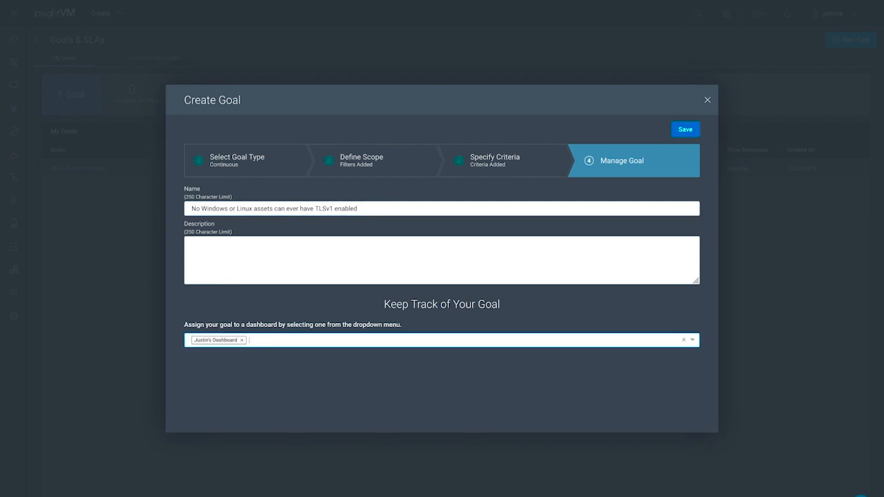
{"action": "left_click", "coordinate": [686, 130]}
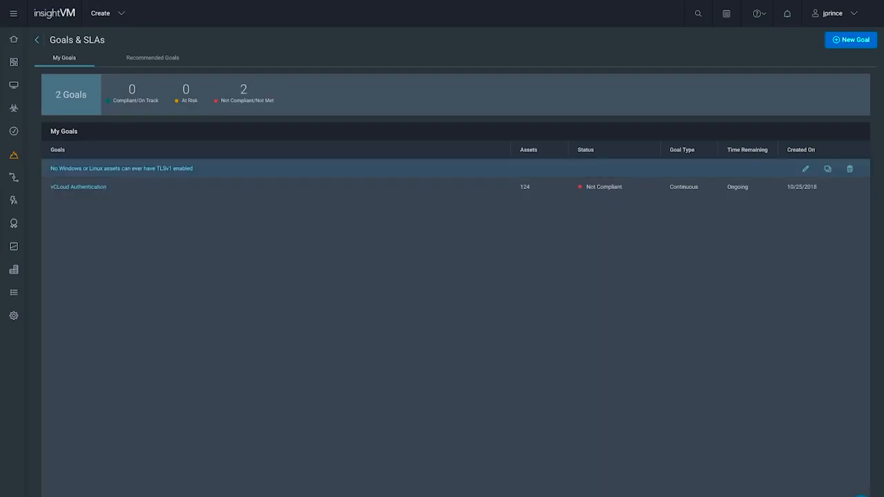
{"action": "left_click", "coordinate": [121, 167]}
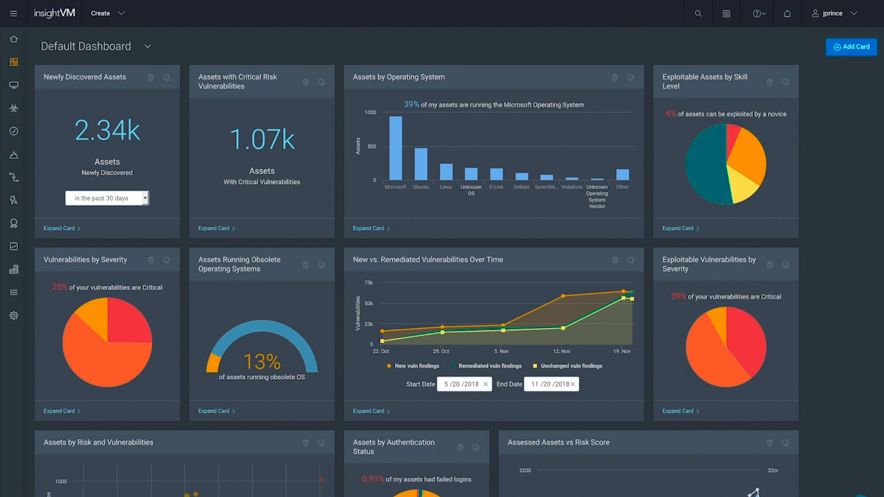
Add the Continuous Goal card from the Goals category to the Default Dashboard
{"action": "left_click", "coordinate": [851, 46]}
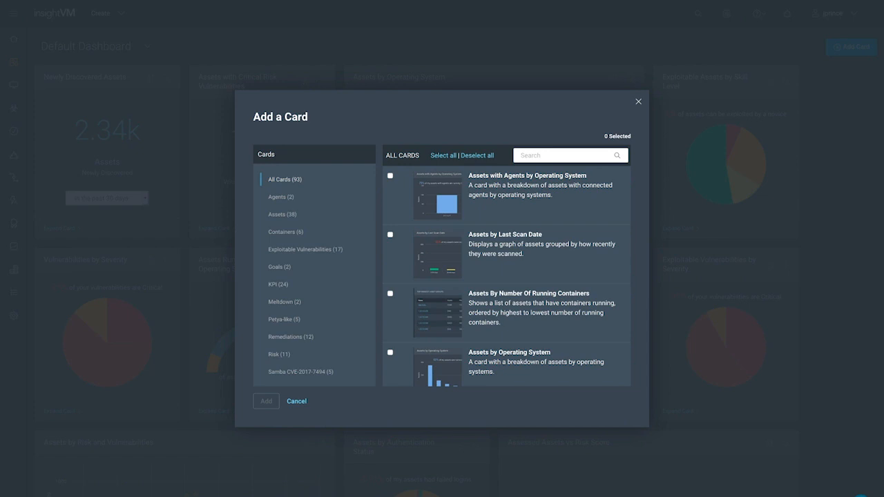
{"action": "left_click", "coordinate": [279, 268]}
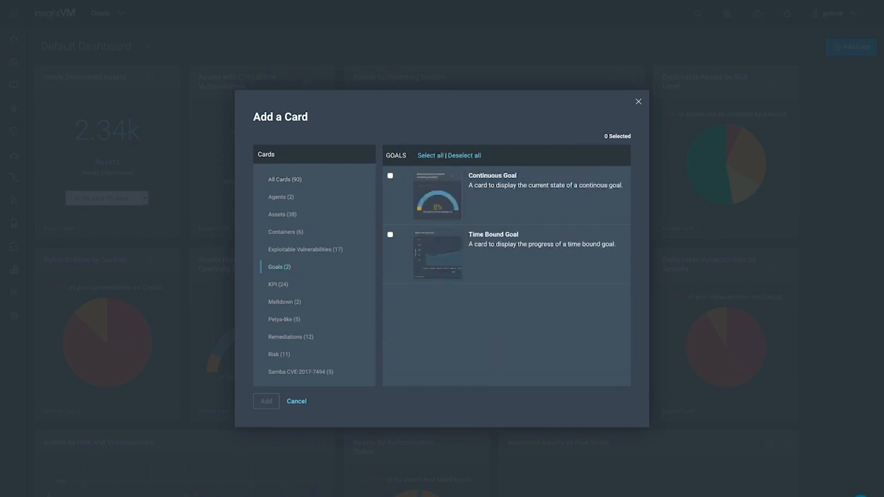
{"action": "left_click", "coordinate": [391, 177]}
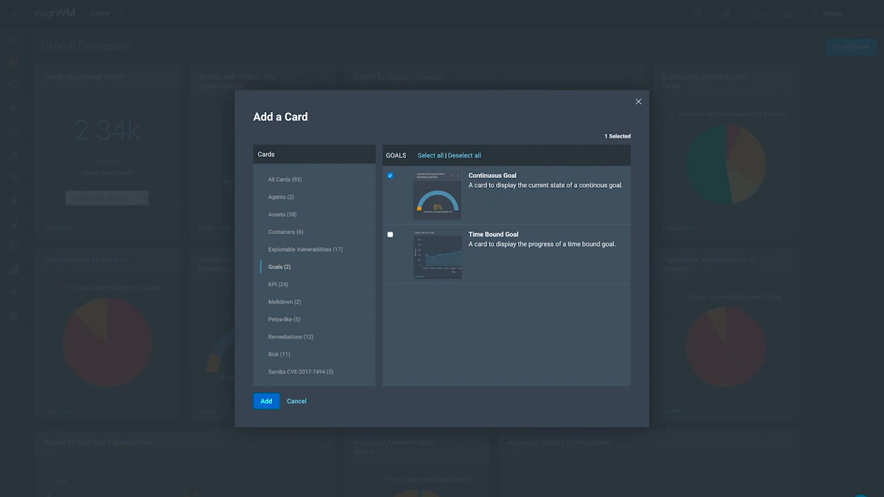
{"action": "left_click", "coordinate": [266, 400]}
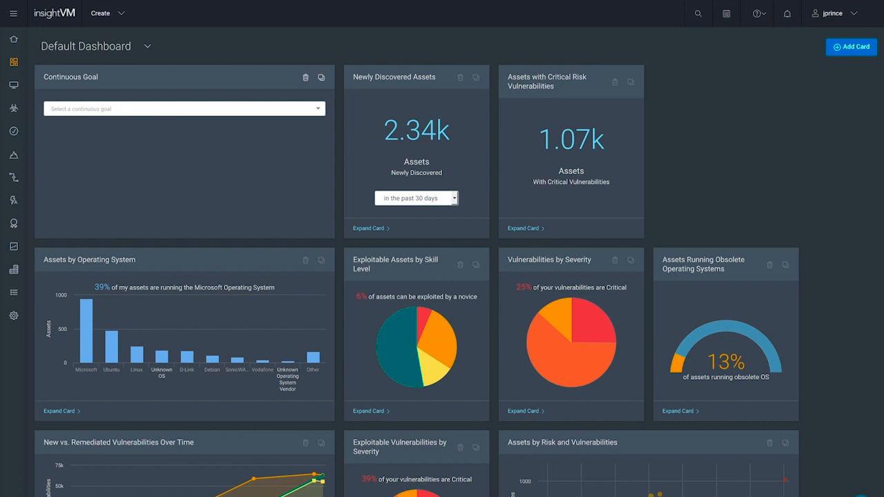
Assign the goal "No Windows or Linux assets can ever have TLSv1 enabled" to the new card and review its expanded compliance details
{"action": "left_click", "coordinate": [184, 109]}
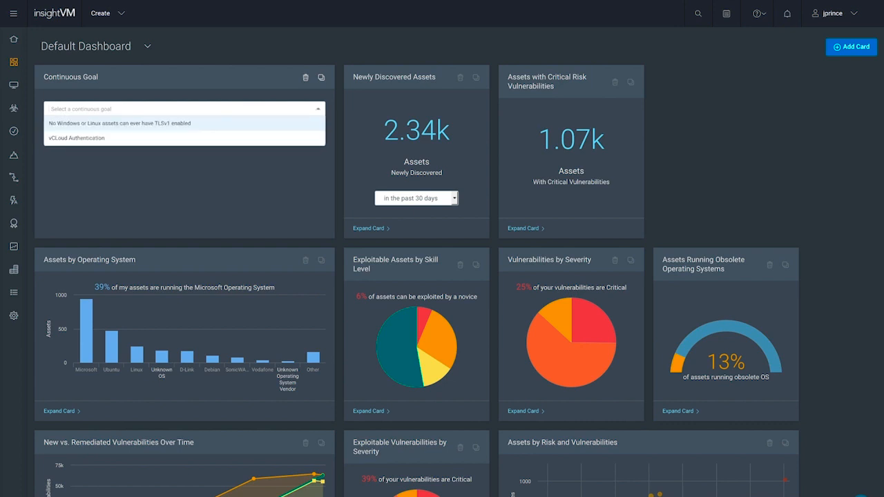
{"action": "left_click", "coordinate": [119, 123]}
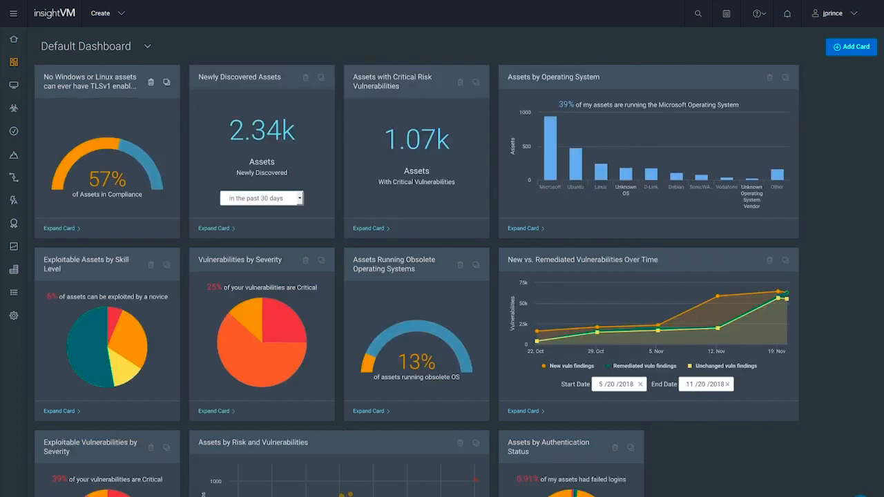
{"action": "left_click", "coordinate": [61, 229]}
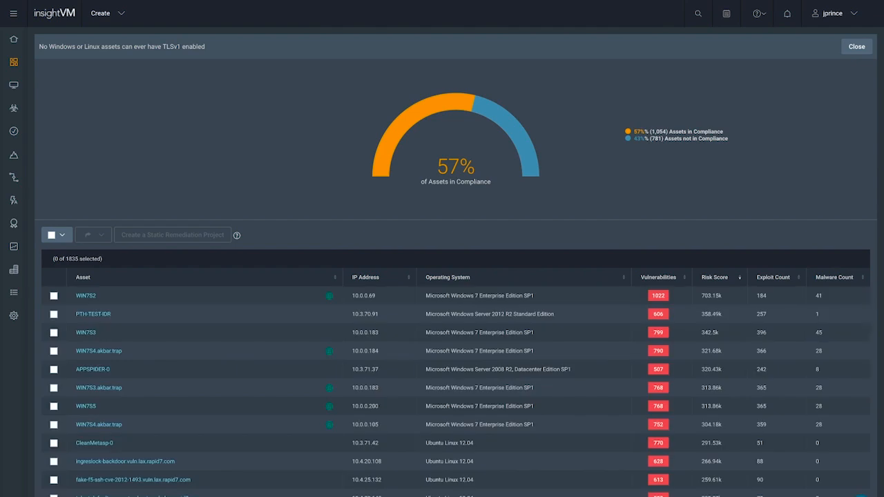
{"action": "left_click", "coordinate": [856, 46]}
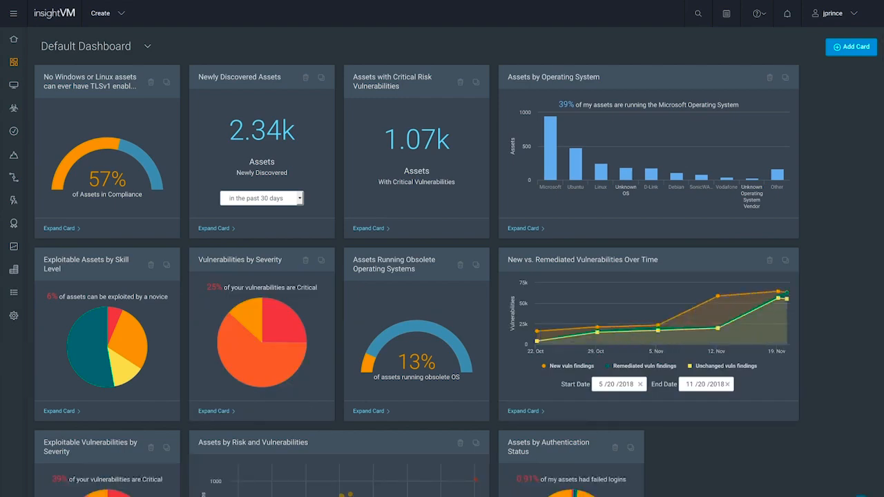
Browse the Remediations category of cards available for the Default Dashboard
{"action": "left_click", "coordinate": [851, 47]}
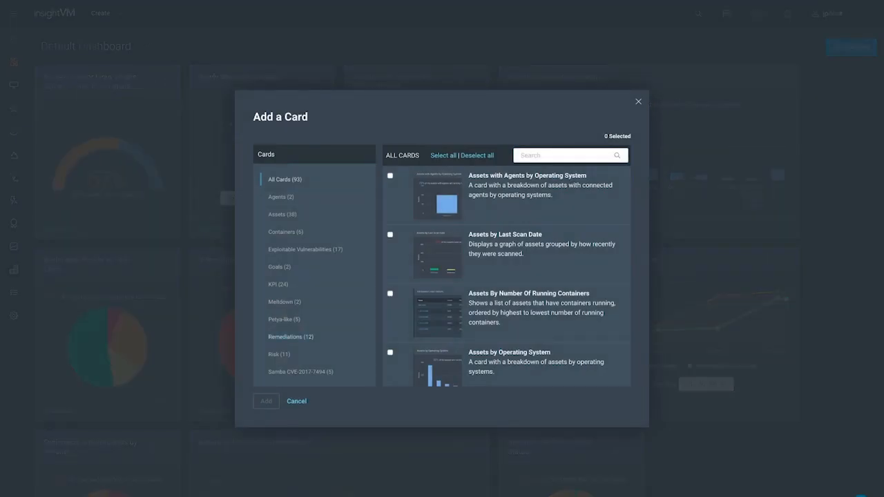
{"action": "left_click", "coordinate": [290, 337]}
{"action": "scroll", "coordinate": [506, 276], "scroll_direction": "down", "scroll_amount": 8}
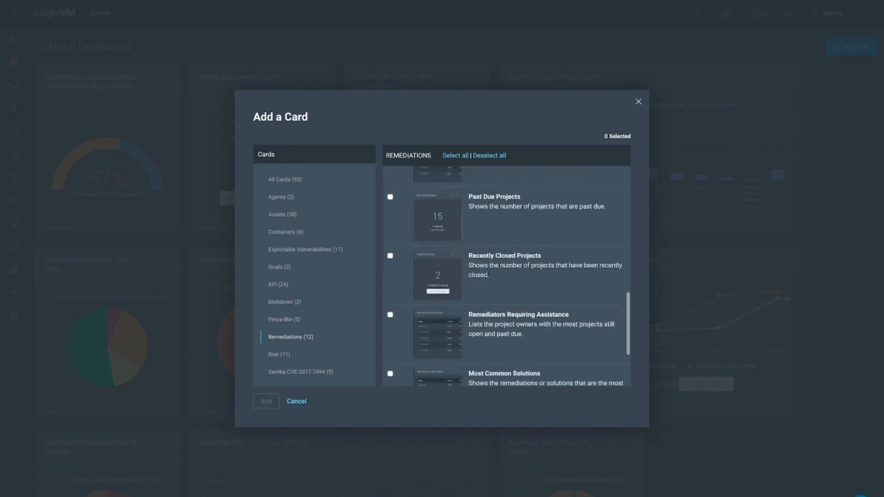